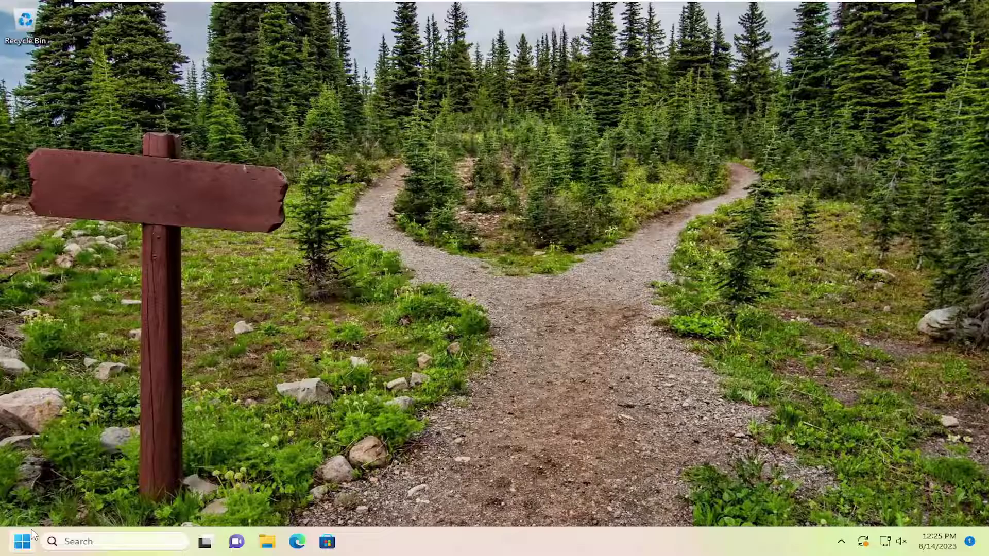
Launch Control Panel from taskbar search and view all its items as Large icons
{"action": "right_click", "coordinate": [20, 545]}
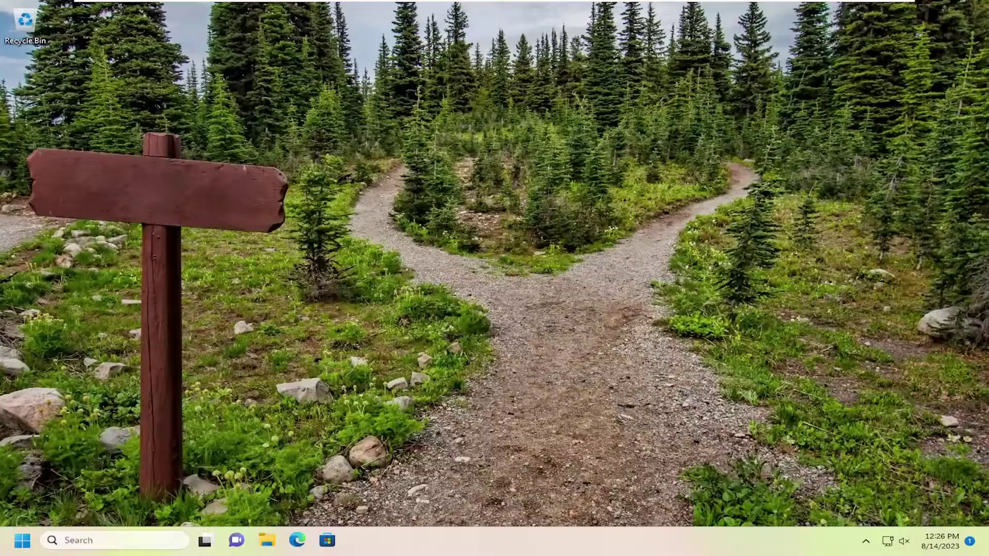
{"action": "left_click", "coordinate": [116, 542]}
{"action": "type", "text": "control"}
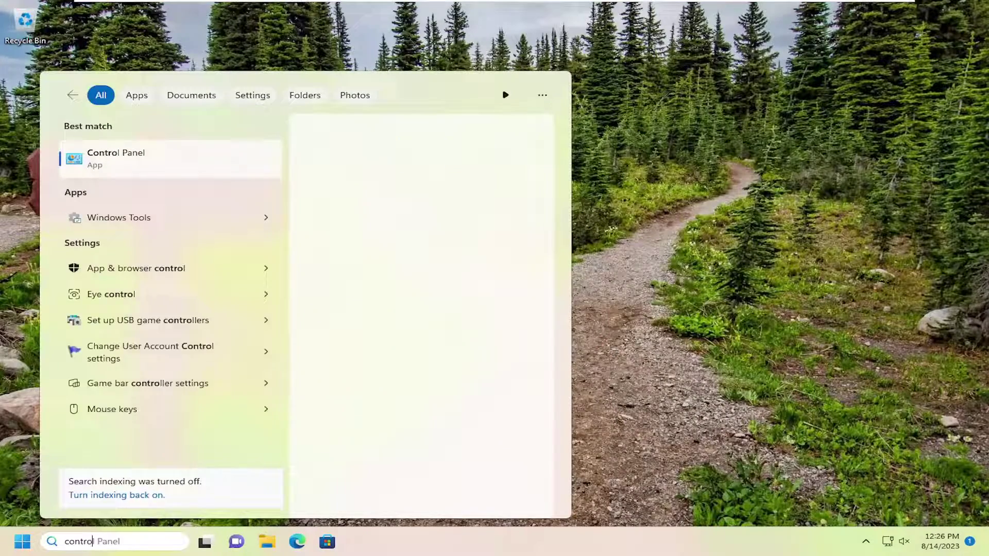
{"action": "type", "text": " panel"}
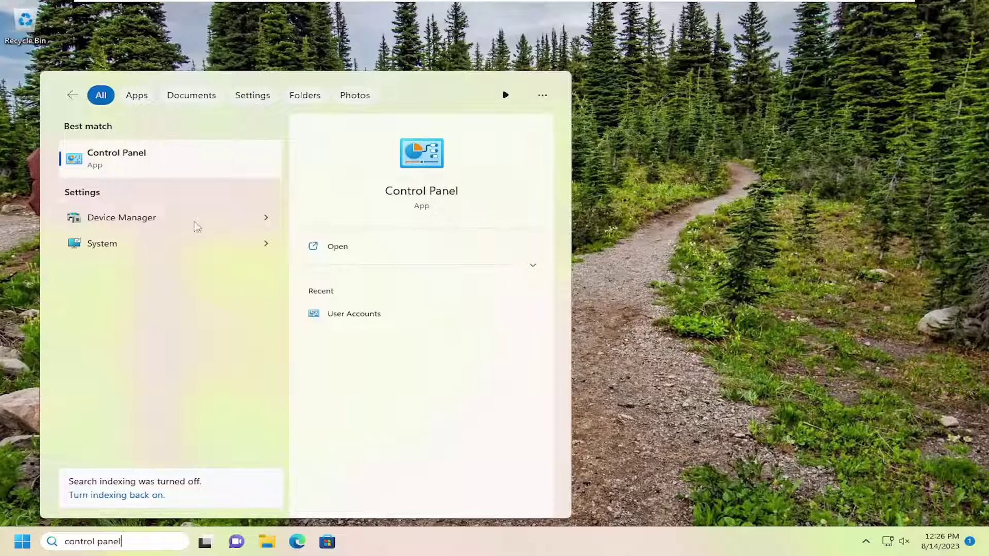
{"action": "left_click", "coordinate": [139, 171]}
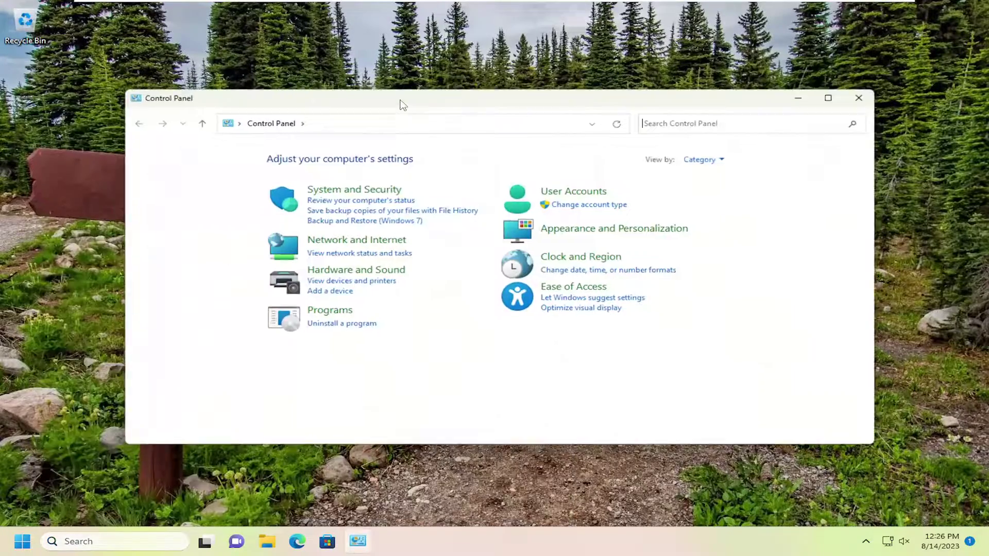
{"action": "left_click", "coordinate": [707, 160]}
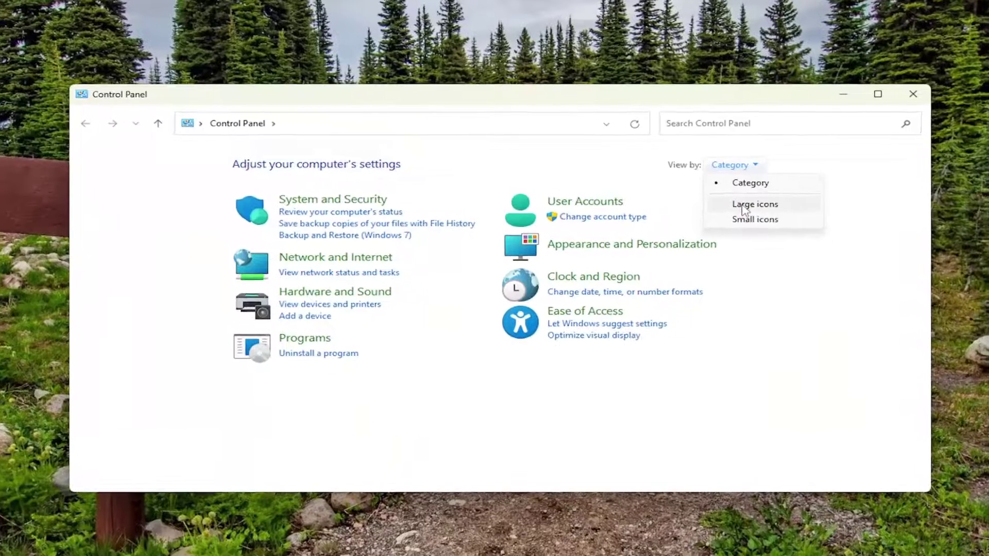
{"action": "left_click", "coordinate": [744, 207]}
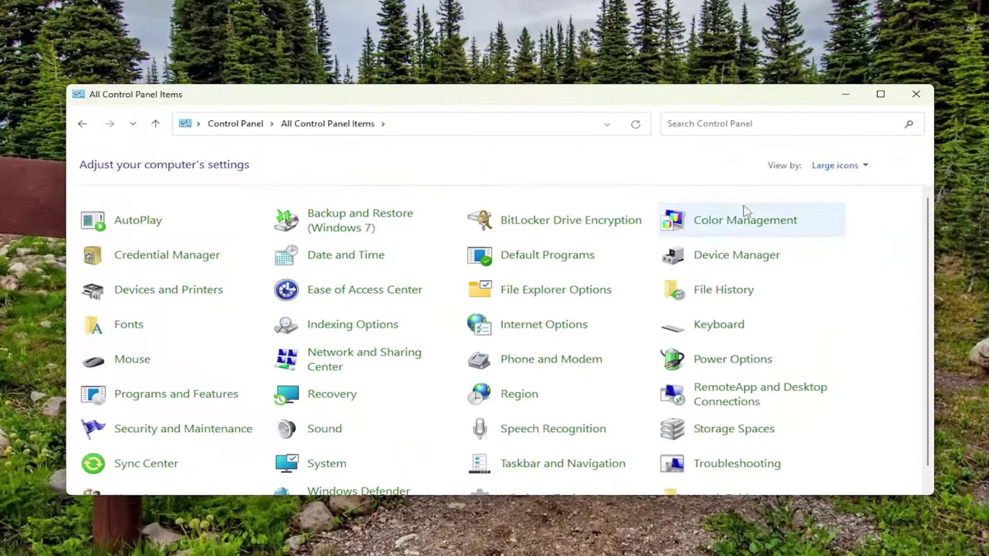
In Power Options, reveal additional plans, select High performance, and close the window
{"action": "left_click", "coordinate": [718, 364]}
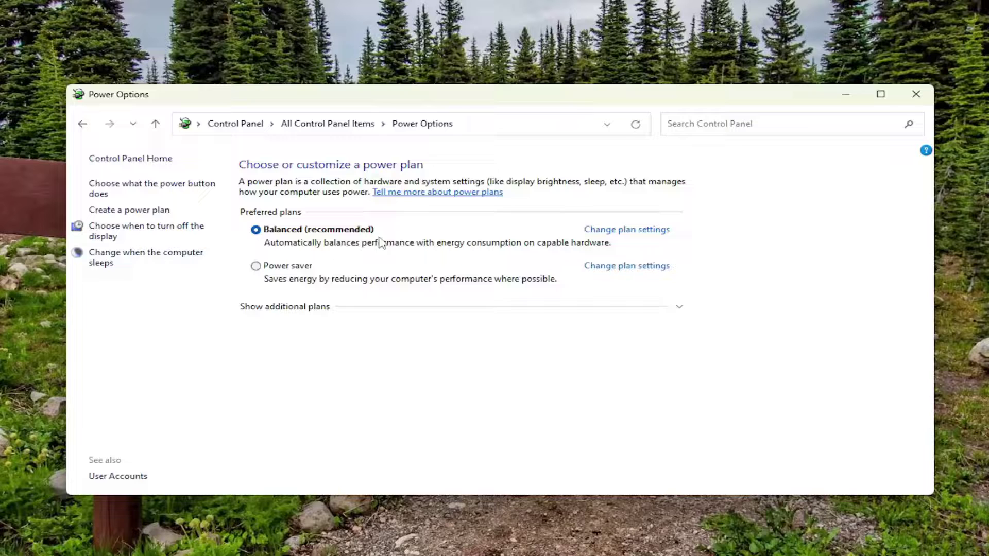
{"action": "left_click", "coordinate": [317, 309]}
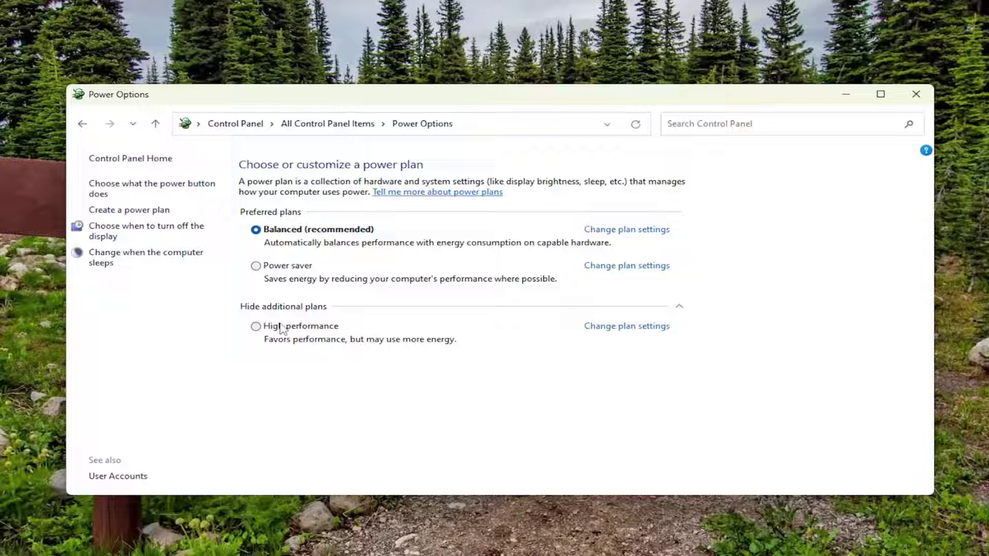
{"action": "left_click", "coordinate": [260, 328]}
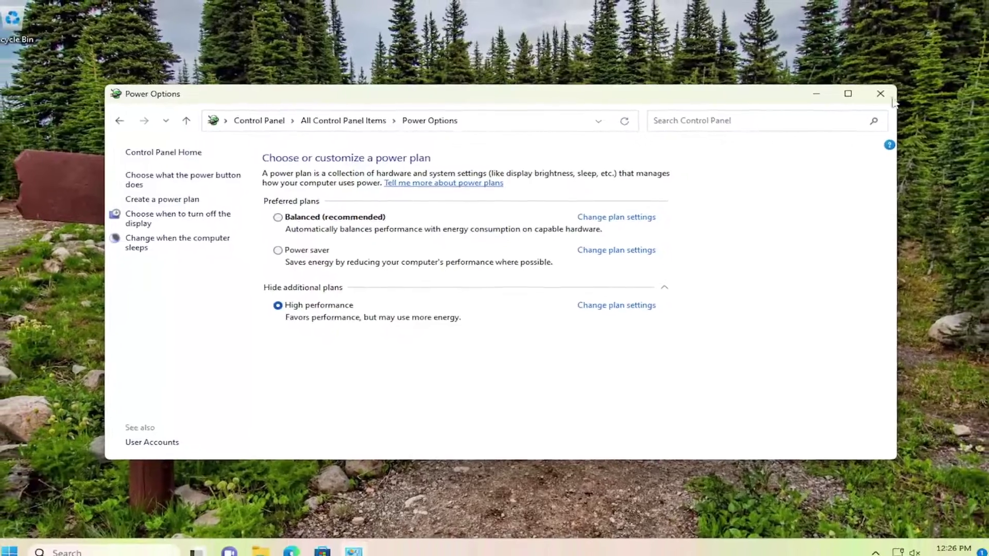
{"action": "left_click", "coordinate": [880, 94]}
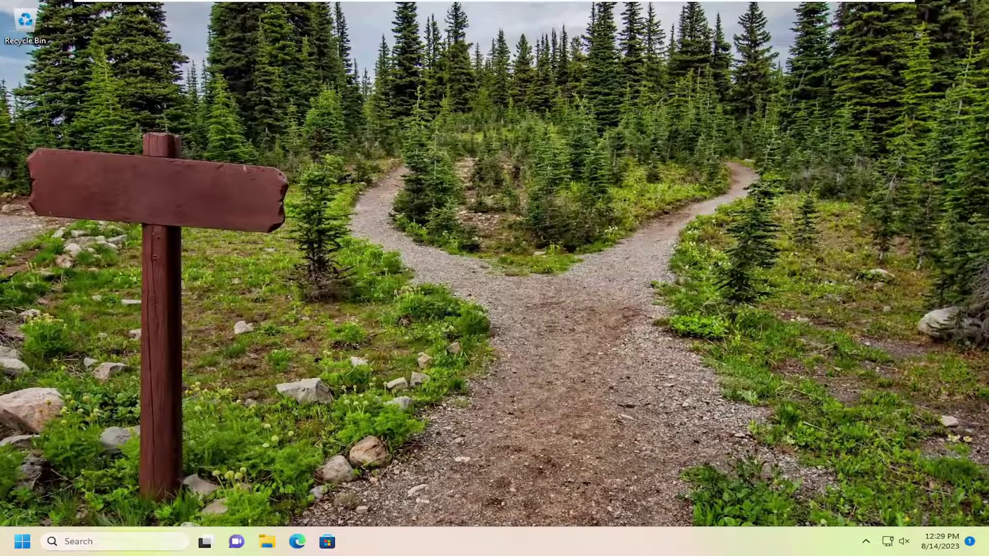
Search for cmd and run Command Prompt as administrator, approving the UAC prompt
{"action": "left_click", "coordinate": [107, 541]}
{"action": "type", "text": "cmd"}
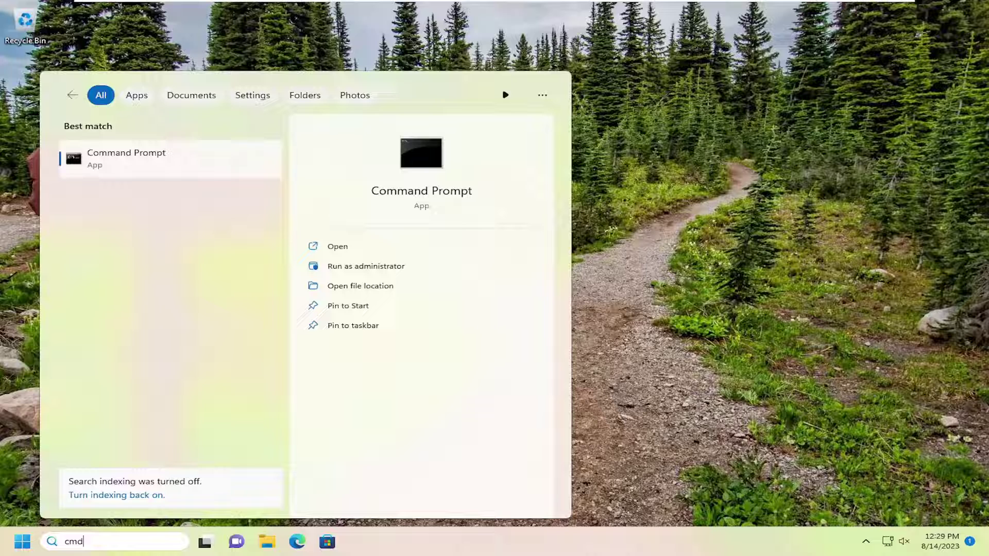
{"action": "right_click", "coordinate": [133, 160]}
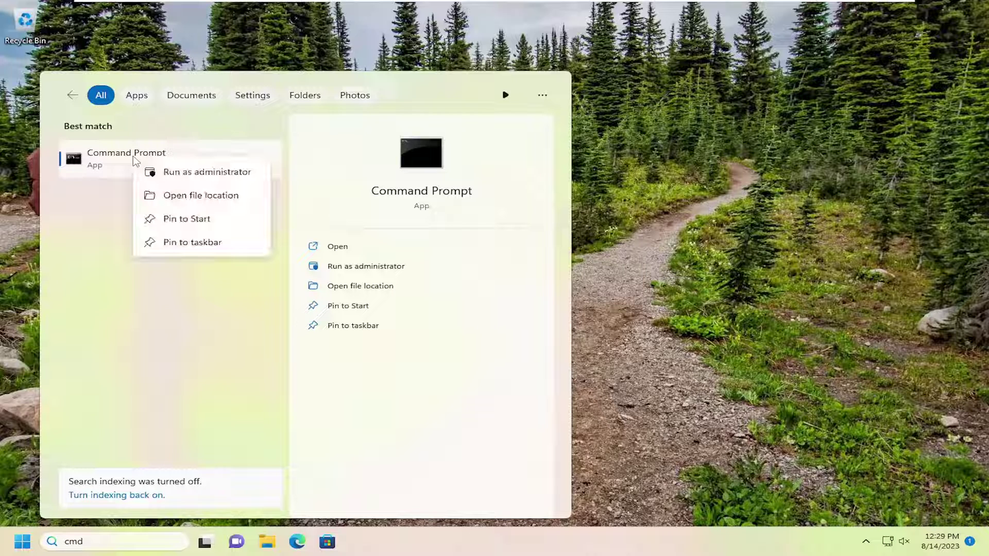
{"action": "left_click", "coordinate": [178, 172]}
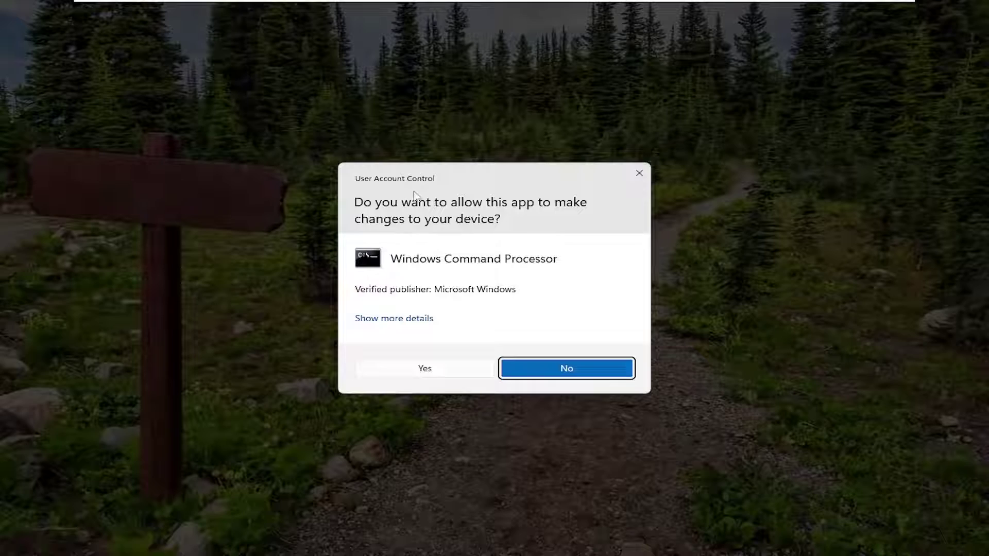
{"action": "left_click", "coordinate": [446, 368]}
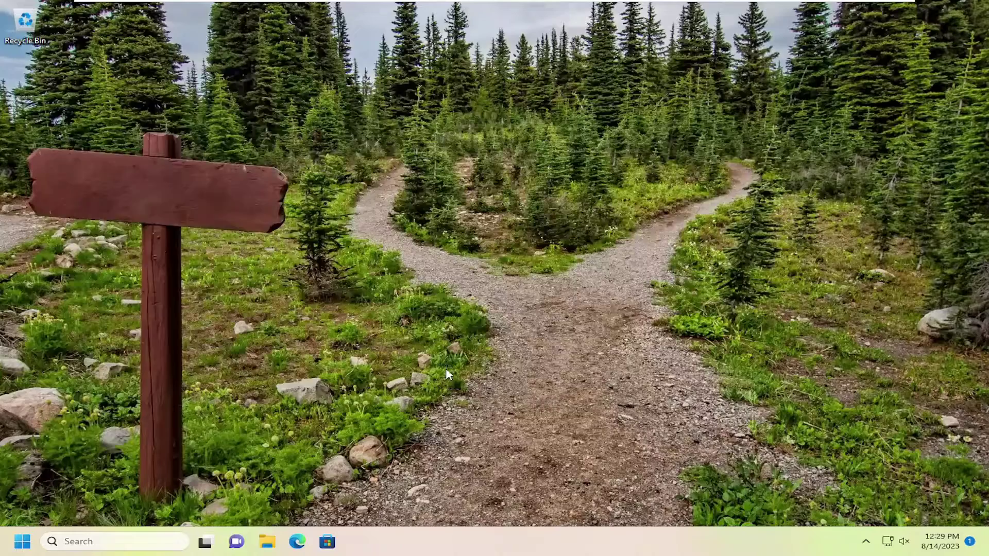
Run sfc /scannow and let verification reach 100% with no integrity violations
{"action": "left_click_drag", "start_coordinate": [532, 94], "coordinate": [541, 97]}
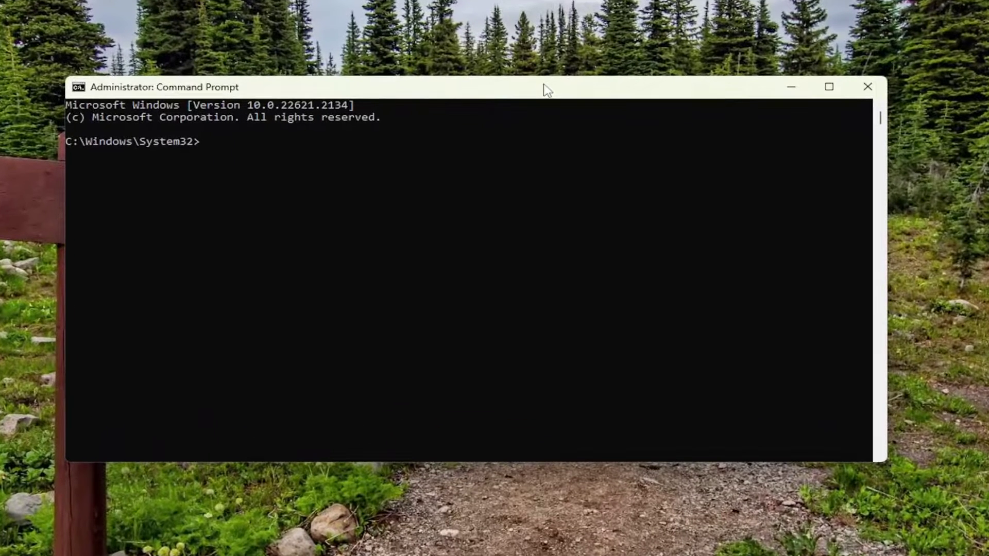
{"action": "type", "text": "sf"}
{"action": "type", "text": "c /"}
{"action": "type", "text": "scannow"}
{"action": "key", "text": "Return"}
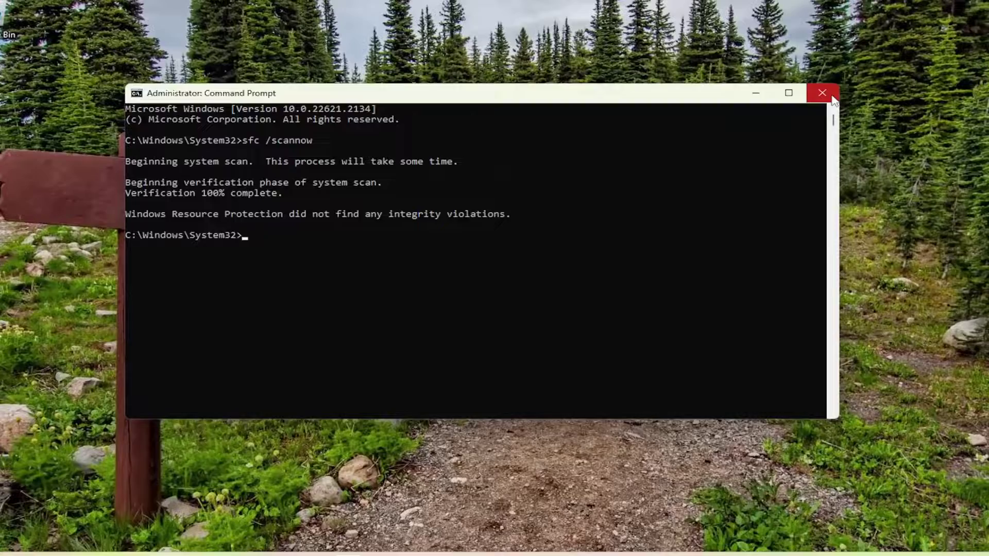
Close the admin Command Prompt and bring up the Win+X power-user menu
{"action": "left_click", "coordinate": [850, 89]}
{"action": "right_click", "coordinate": [22, 546]}
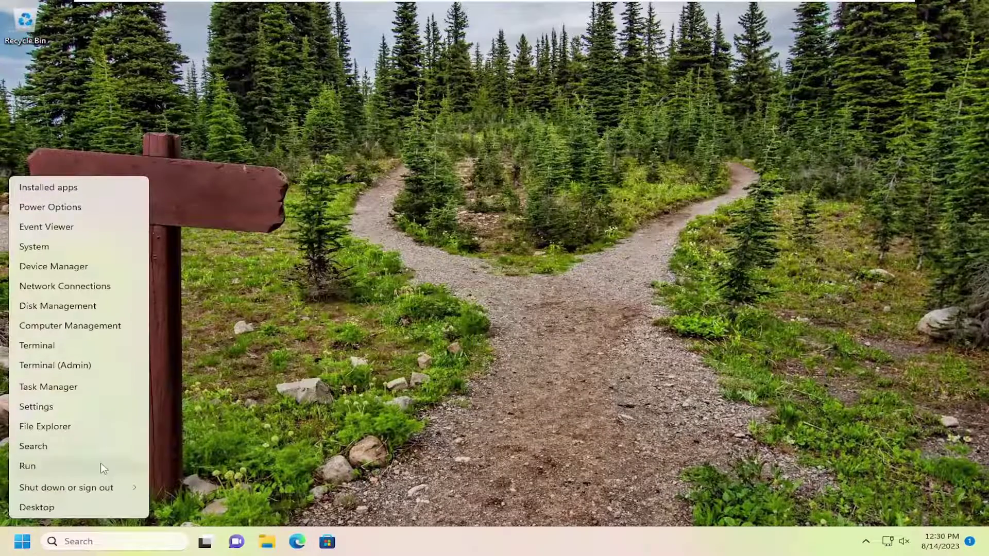